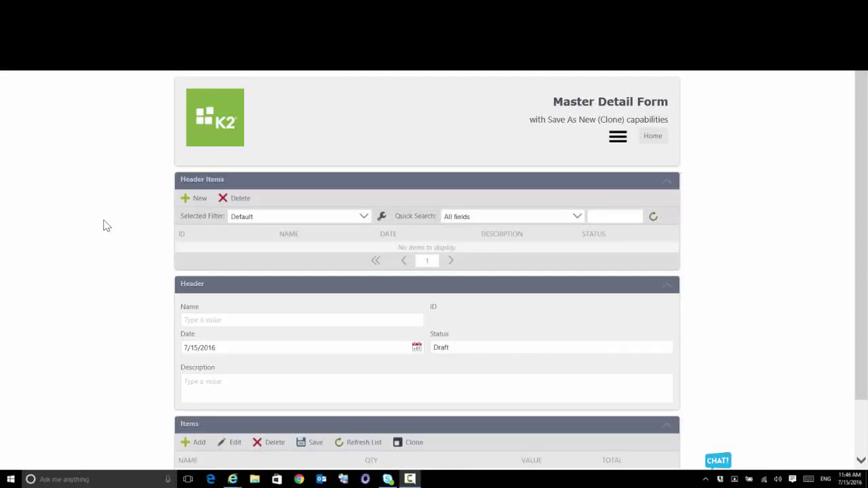
- Start a new header record named 'Header 1' with description 'Bla bla bla'
{"action": "scroll", "coordinate": [106, 234], "scroll_direction": "down", "scroll_amount": 1}
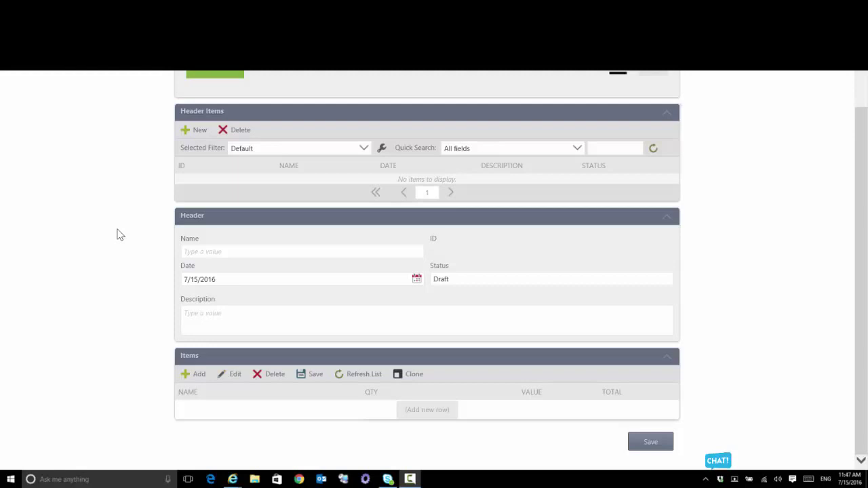
{"action": "scroll", "coordinate": [116, 234], "scroll_direction": "up", "scroll_amount": 1}
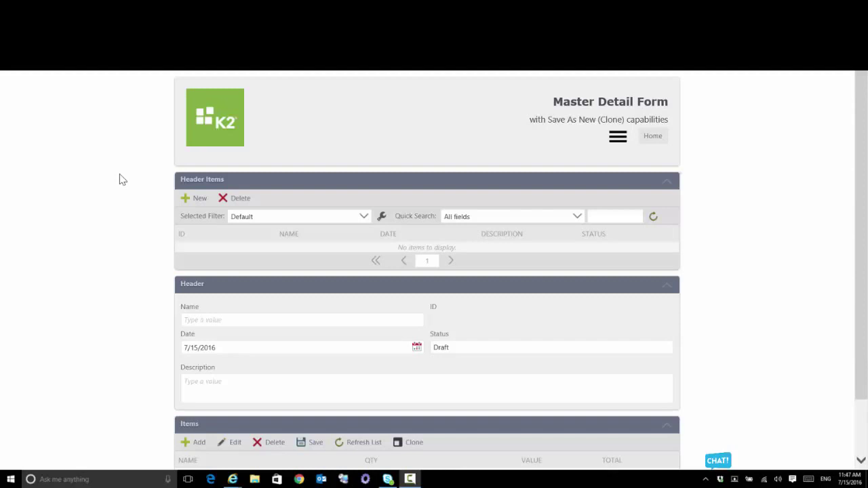
{"action": "scroll", "coordinate": [101, 217], "scroll_direction": "down", "scroll_amount": 1}
{"action": "scroll", "coordinate": [97, 224], "scroll_direction": "up", "scroll_amount": 1}
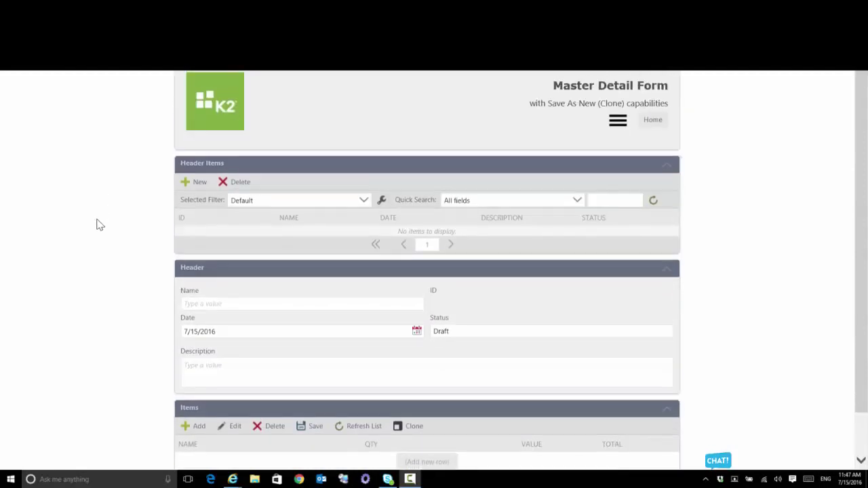
{"action": "scroll", "coordinate": [97, 224], "scroll_direction": "down", "scroll_amount": 1}
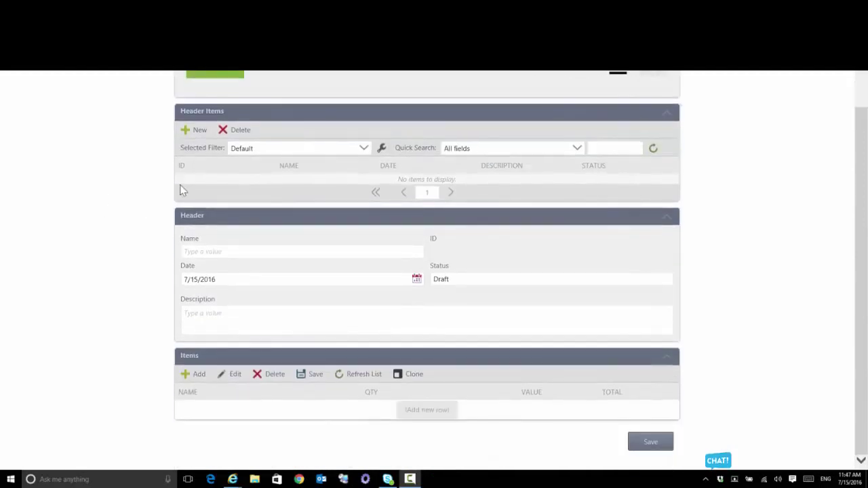
{"action": "left_click", "coordinate": [197, 130]}
{"action": "left_click", "coordinate": [229, 253]}
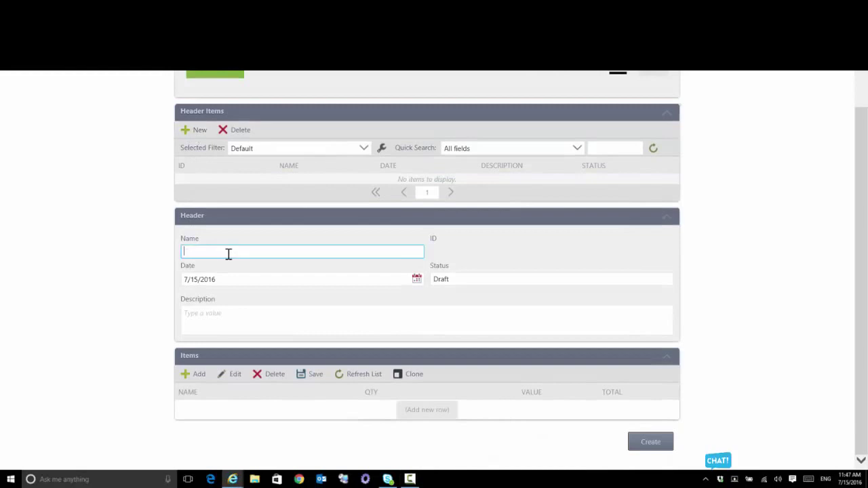
{"action": "type", "text": "Header 1"}
{"action": "left_click", "coordinate": [272, 318]}
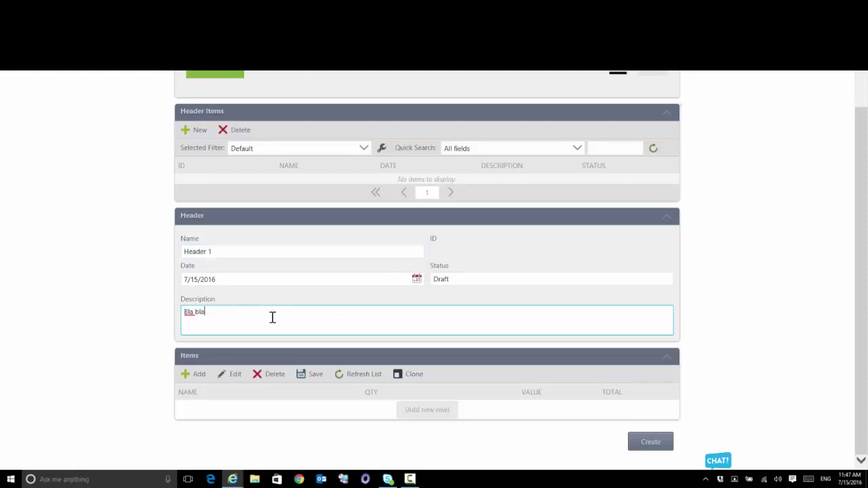
- Add two item rows to Header 1: qty 45 at 24.00 and qty 43 at 22.00
{"action": "left_click", "coordinate": [434, 410]}
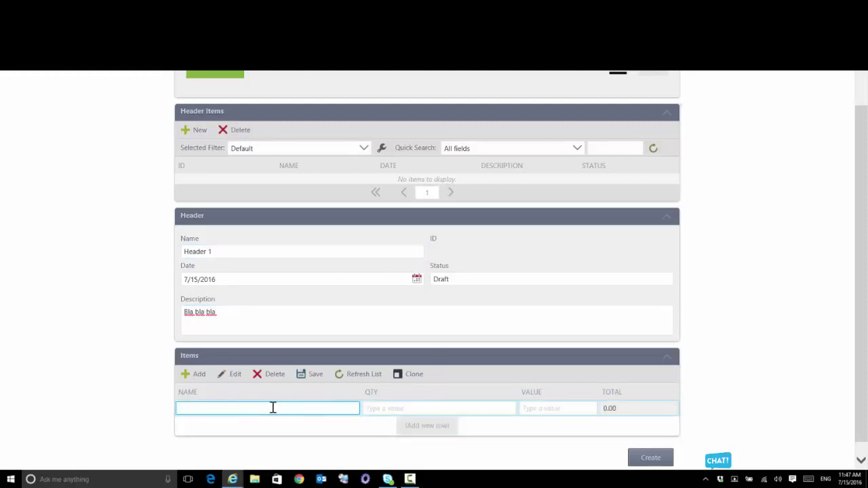
{"action": "type", "text": "Header 1 Item 1"}
{"action": "left_click", "coordinate": [371, 409]}
{"action": "type", "text": "45"}
{"action": "left_click", "coordinate": [533, 409]}
{"action": "type", "text": "24"}
{"action": "left_click", "coordinate": [425, 425]}
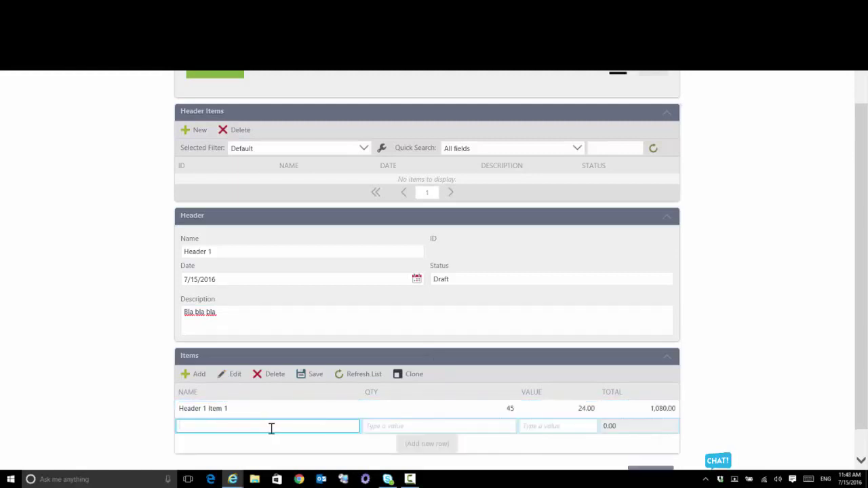
{"action": "type", "text": "Header 1 Item 2"}
{"action": "left_click", "coordinate": [454, 427]}
{"action": "type", "text": "43"}
{"action": "left_click", "coordinate": [562, 425]}
{"action": "type", "text": "22"}
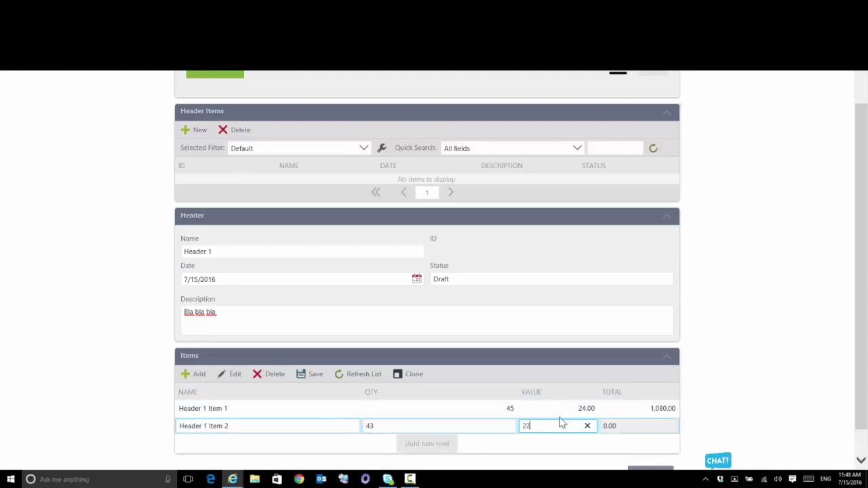
{"action": "left_click", "coordinate": [597, 411]}
- Create the Header 1 record, confirm it saved, and select record 15 in the list
{"action": "scroll", "coordinate": [583, 412], "scroll_direction": "down", "scroll_amount": 1}
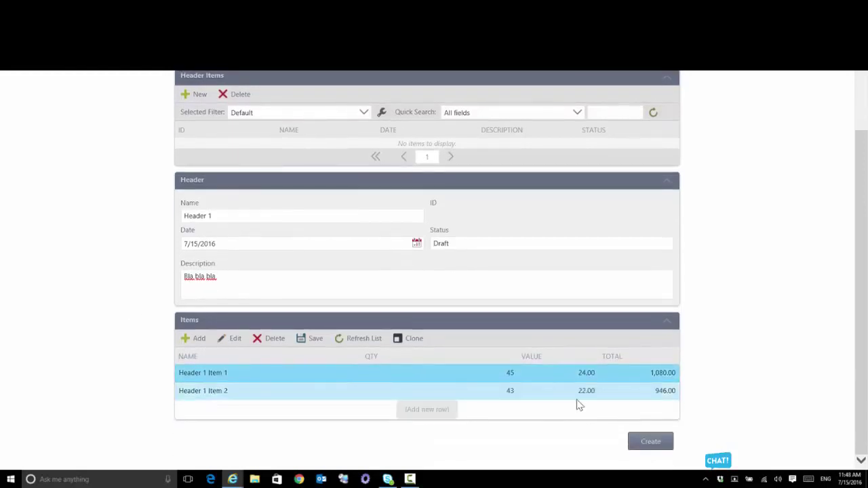
{"action": "left_click", "coordinate": [651, 444]}
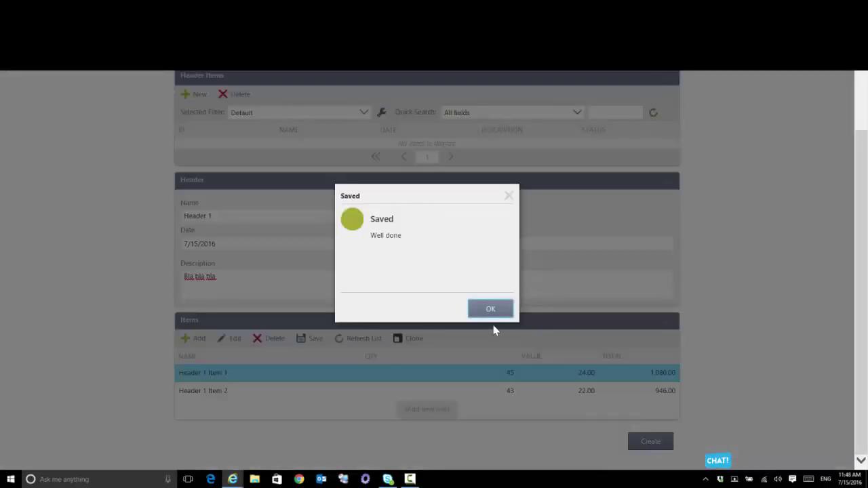
{"action": "left_click", "coordinate": [491, 312]}
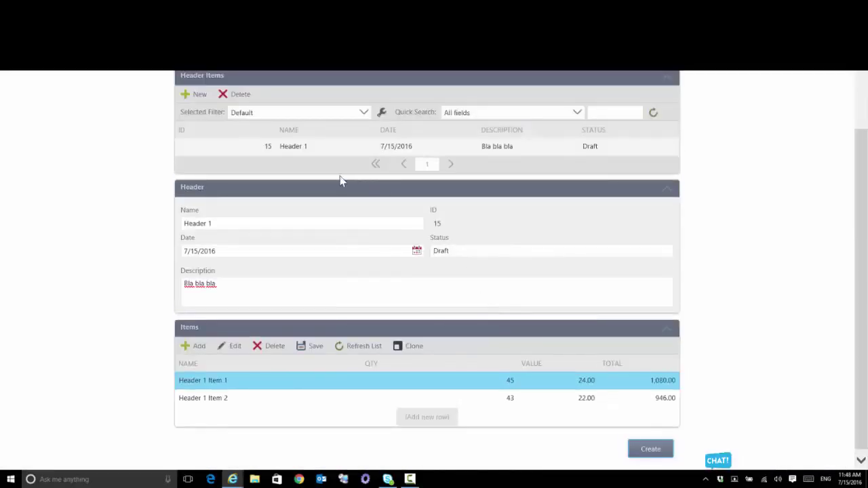
{"action": "left_click", "coordinate": [544, 148]}
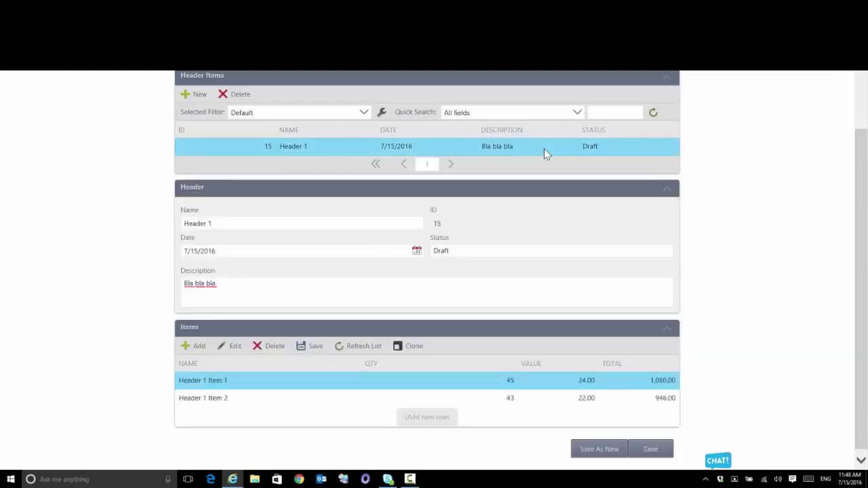
- Start a new header named 'Header 2' with description 'bla bla bala'
{"action": "left_click", "coordinate": [202, 98]}
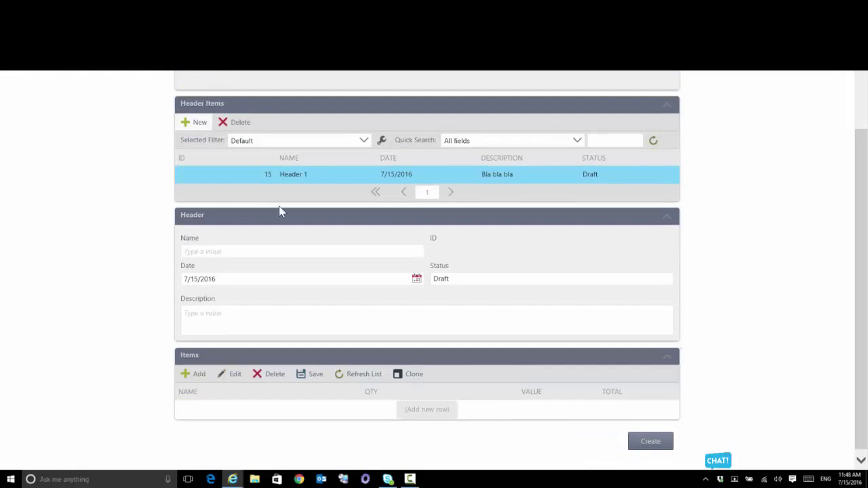
{"action": "left_click", "coordinate": [251, 252]}
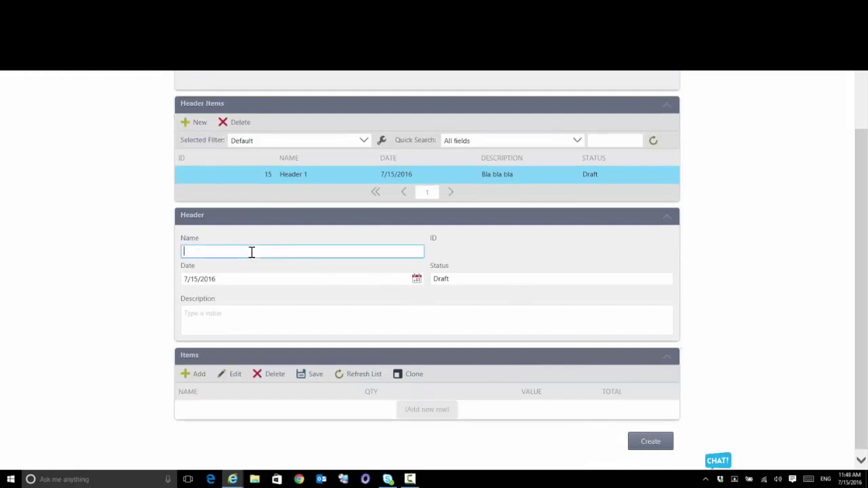
{"action": "type", "text": "Header 2"}
{"action": "left_click", "coordinate": [232, 316]}
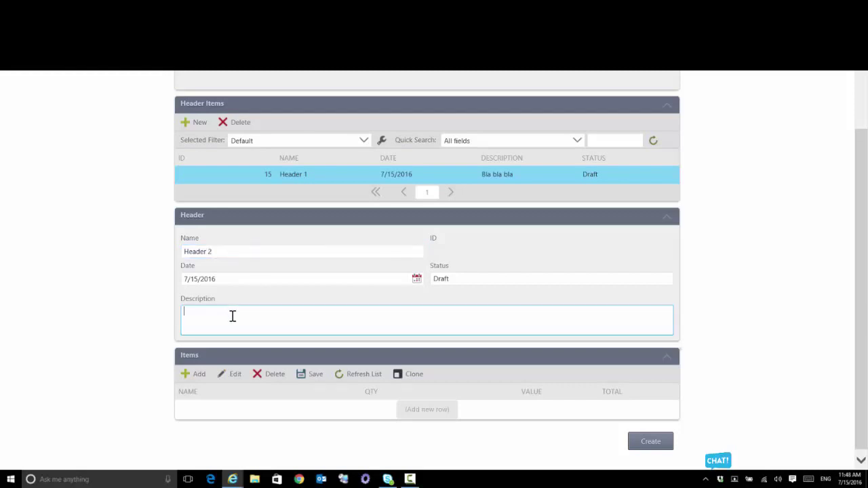
{"action": "type", "text": "bla bla bala"}
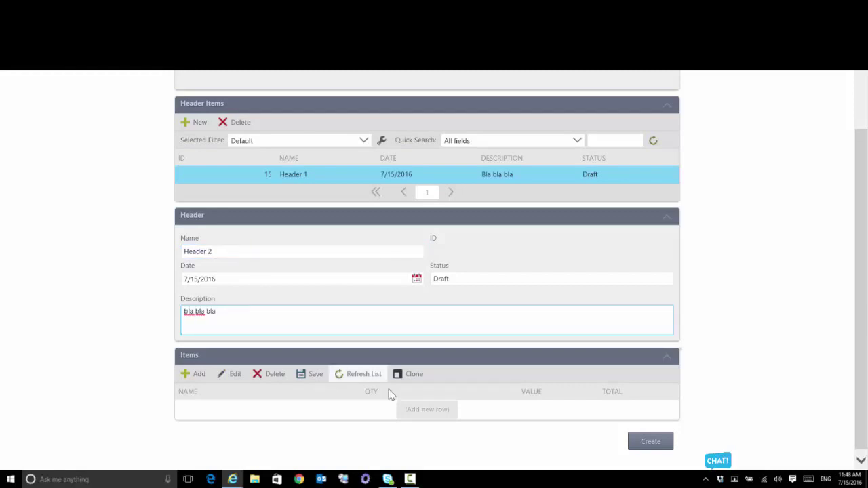
- Add 'Header 2 Item 1' (1 × 1.00) and 'Header 2 Item 2' (2 × 2.00)
{"action": "left_click", "coordinate": [414, 409]}
{"action": "type", "text": "Header 2 "}
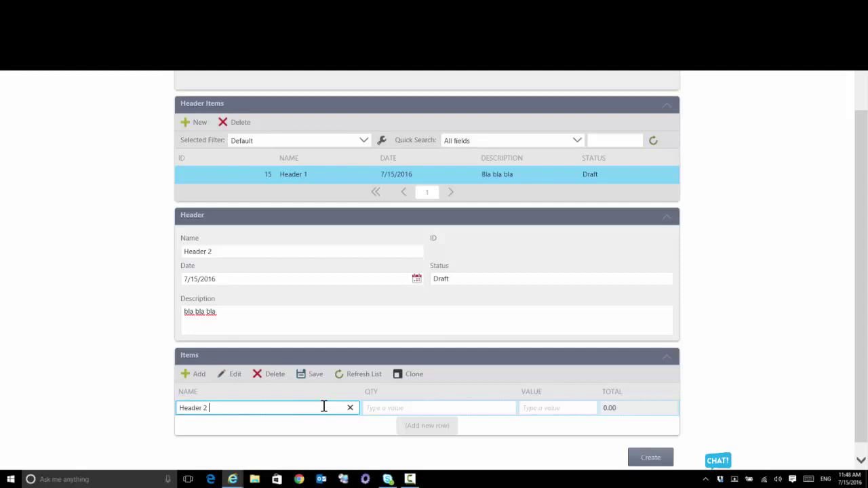
{"action": "type", "text": "Item 1"}
{"action": "left_click", "coordinate": [408, 411]}
{"action": "type", "text": "1"}
{"action": "key", "text": "Tab"}
{"action": "type", "text": "1"}
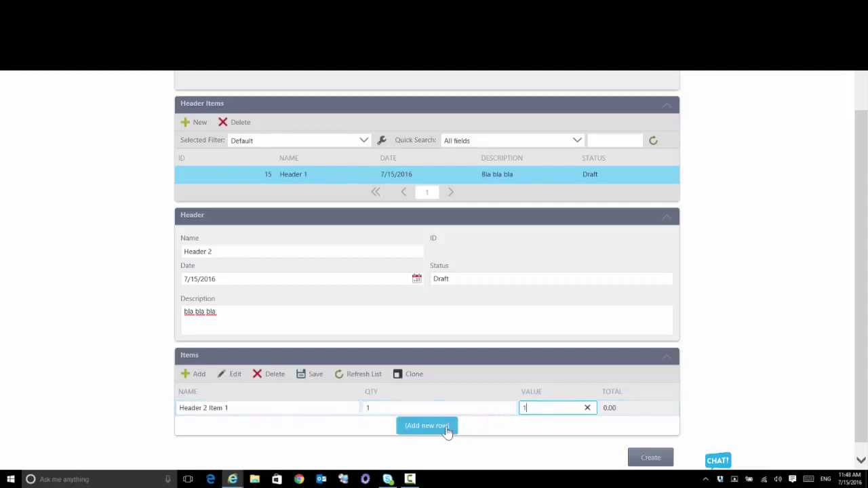
{"action": "left_click", "coordinate": [447, 431]}
{"action": "type", "text": "Header 2 "}
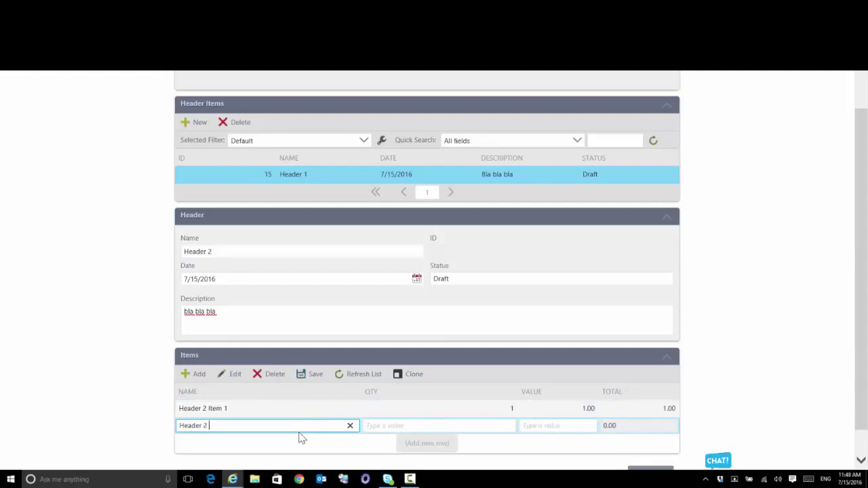
{"action": "type", "text": "Item 2"}
{"action": "left_click", "coordinate": [424, 423]}
{"action": "type", "text": "2"}
{"action": "key", "text": "Tab"}
{"action": "type", "text": "2"}
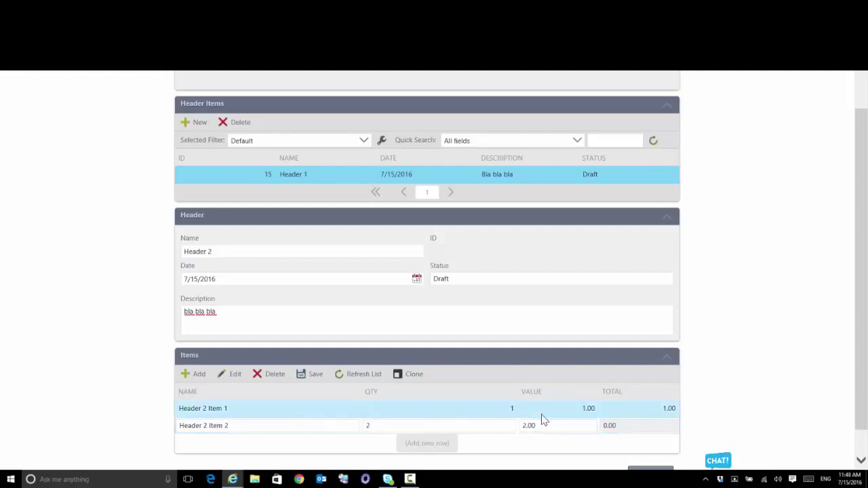
- Add 'Header 2 Item 3' with qty 4 and value 4.00, then create the record
{"action": "left_click", "coordinate": [427, 443]}
{"action": "type", "text": "Header"}
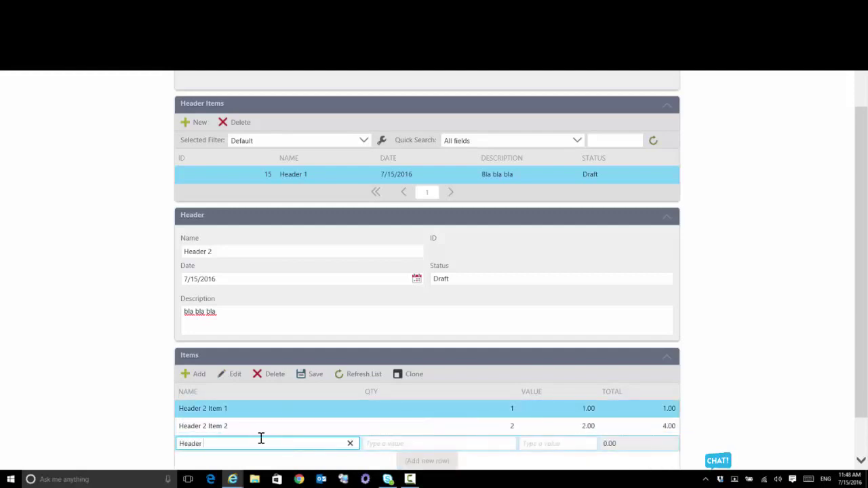
{"action": "type", "text": " 2 Item 3"}
{"action": "left_click", "coordinate": [397, 444]}
{"action": "type", "text": "4"}
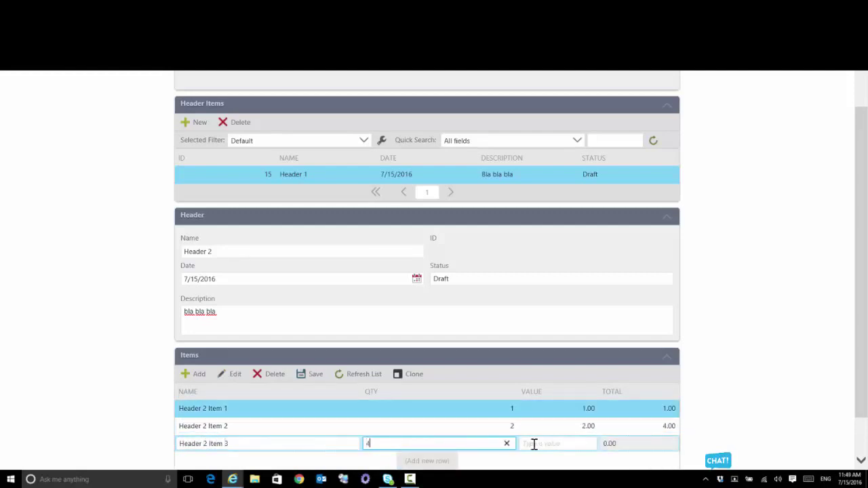
{"action": "left_click", "coordinate": [534, 443]}
{"action": "type", "text": "4"}
{"action": "left_click", "coordinate": [628, 422]}
{"action": "scroll", "coordinate": [630, 419], "scroll_direction": "down", "scroll_amount": 2}
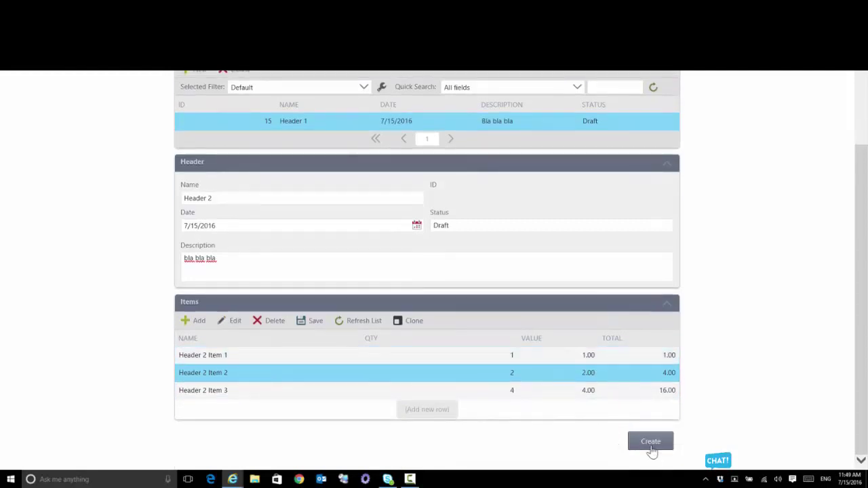
{"action": "left_click", "coordinate": [649, 444]}
{"action": "left_click", "coordinate": [495, 310]}
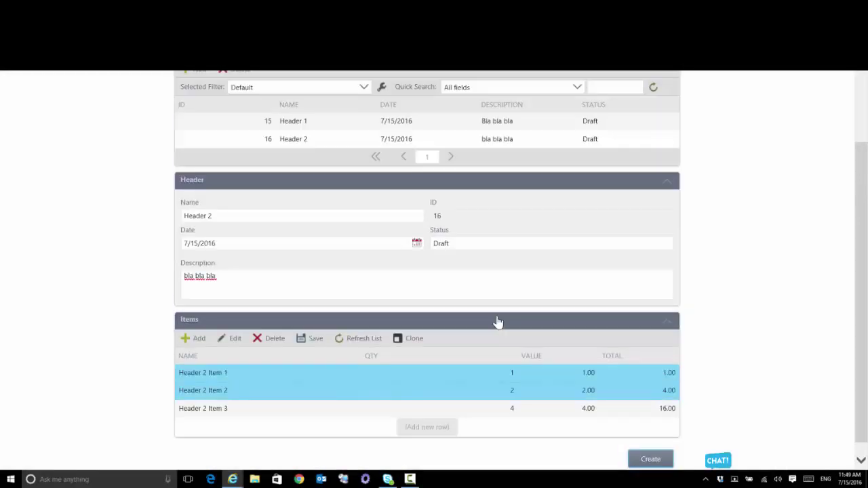
{"action": "left_click", "coordinate": [342, 125]}
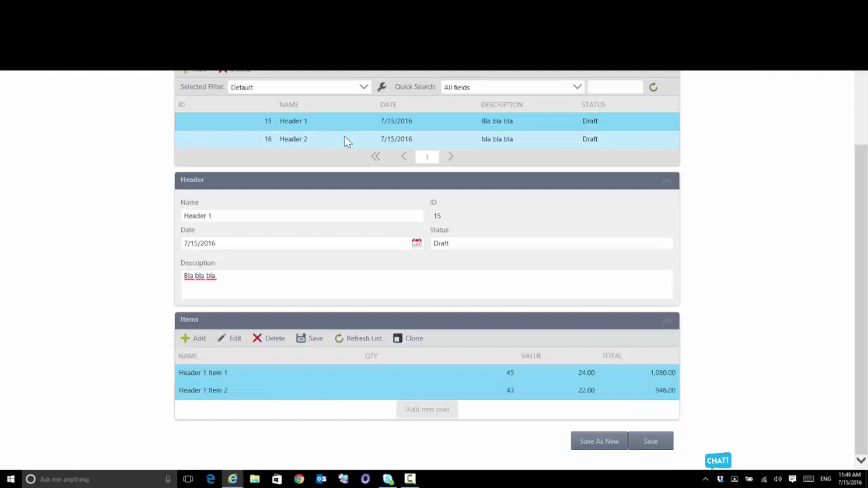
{"action": "left_click", "coordinate": [345, 137]}
{"action": "left_click", "coordinate": [347, 124]}
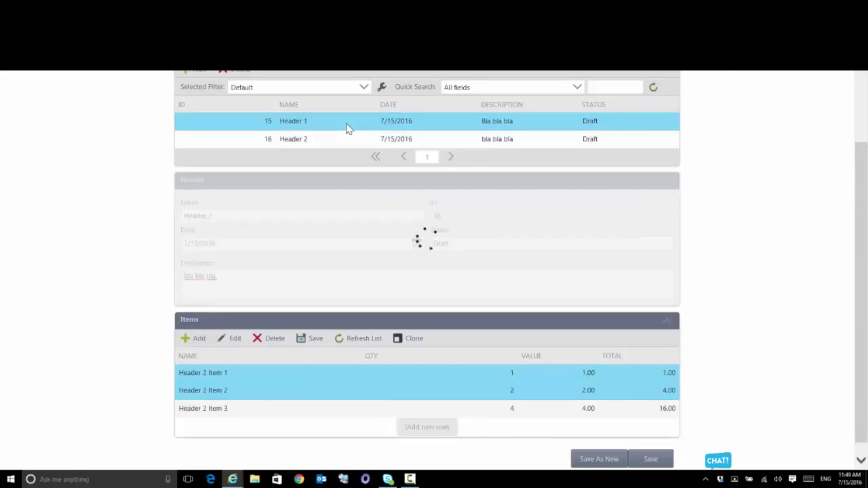
{"action": "left_click", "coordinate": [343, 138]}
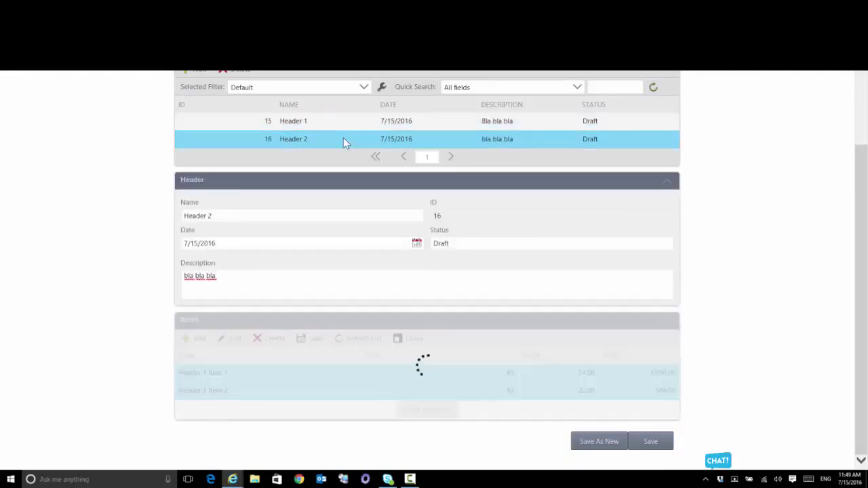
{"action": "left_click", "coordinate": [276, 392]}
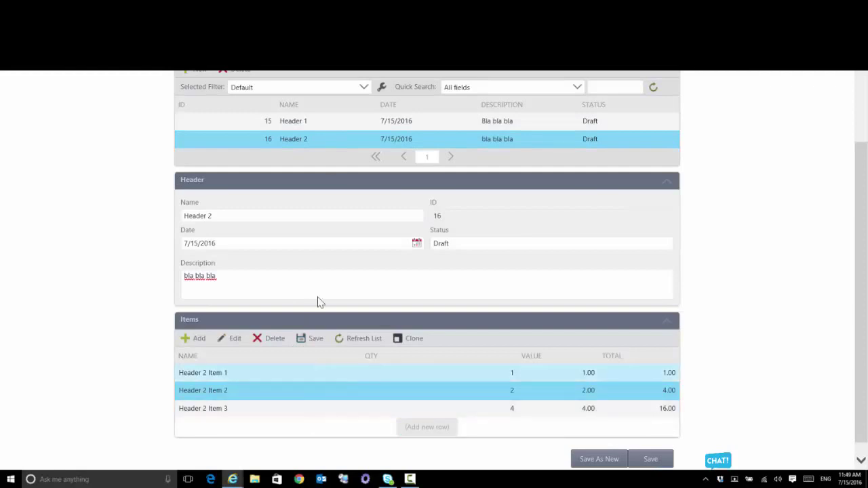
{"action": "left_click", "coordinate": [306, 121]}
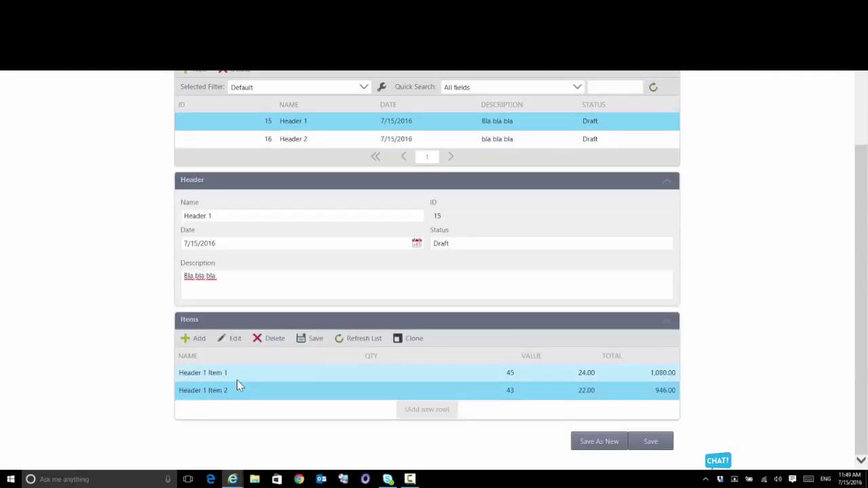
{"action": "left_click", "coordinate": [343, 141]}
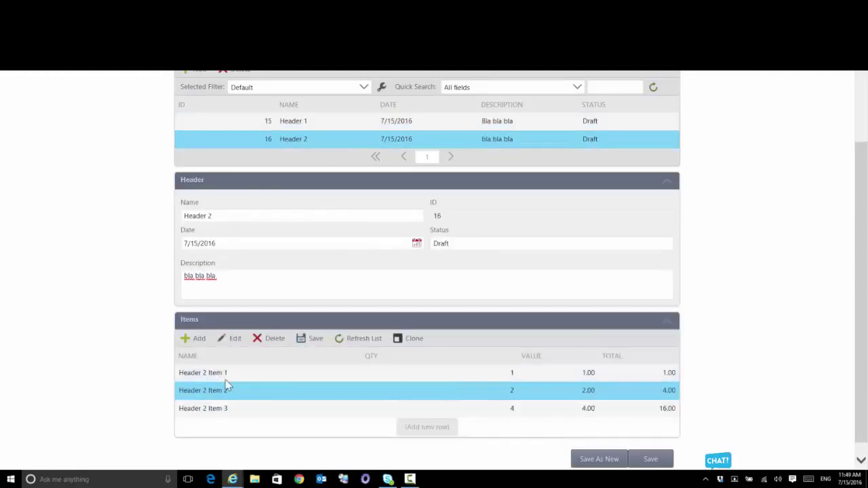
{"action": "left_click", "coordinate": [264, 409]}
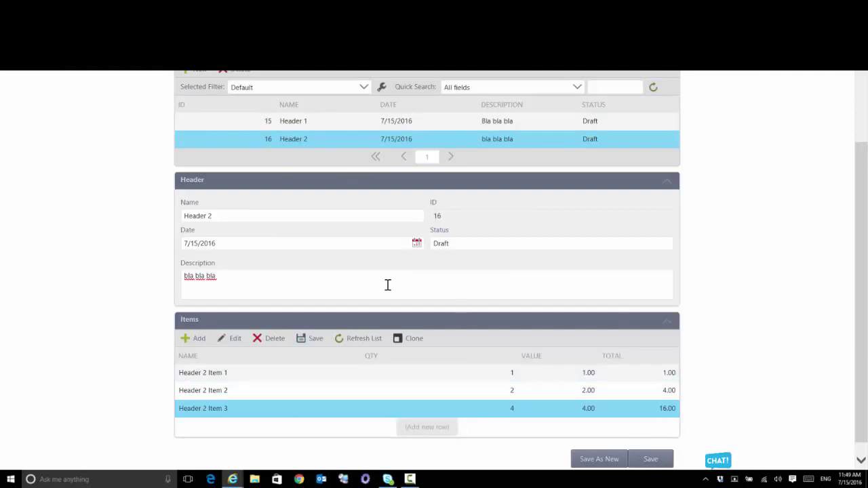
- Rename header 16 to 'Header 2.01' and save, dismissing the Saved confirmation
{"action": "left_click", "coordinate": [353, 284]}
{"action": "left_click", "coordinate": [298, 216]}
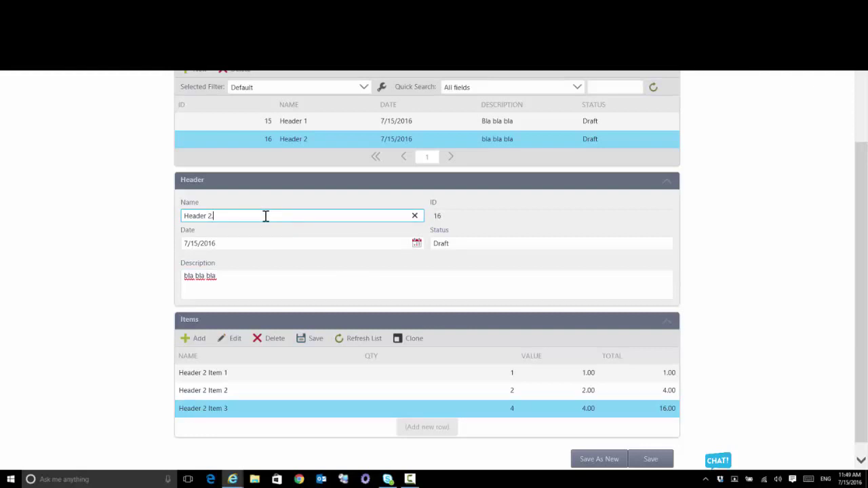
{"action": "left_click", "coordinate": [649, 459]}
{"action": "left_click", "coordinate": [491, 311]}
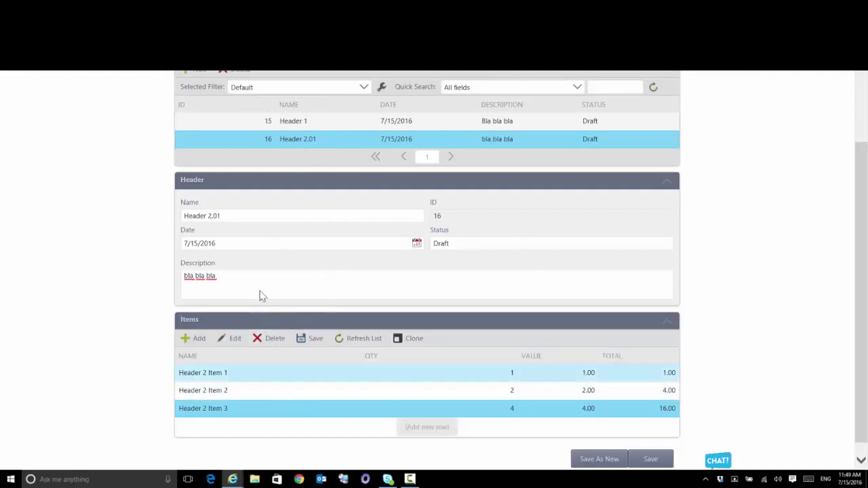
- Rename the header to 'Header 2.5' and add an item row 'Header 2.5 Item 4'
{"action": "left_click", "coordinate": [222, 217]}
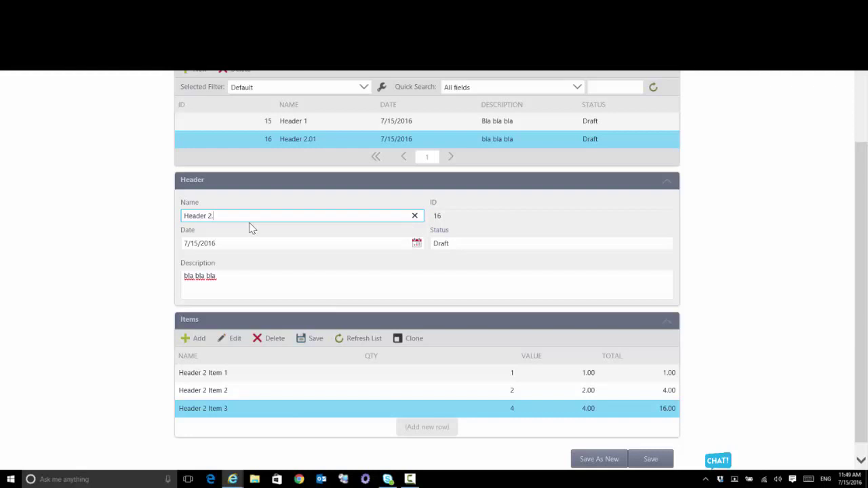
{"action": "left_click", "coordinate": [416, 278]}
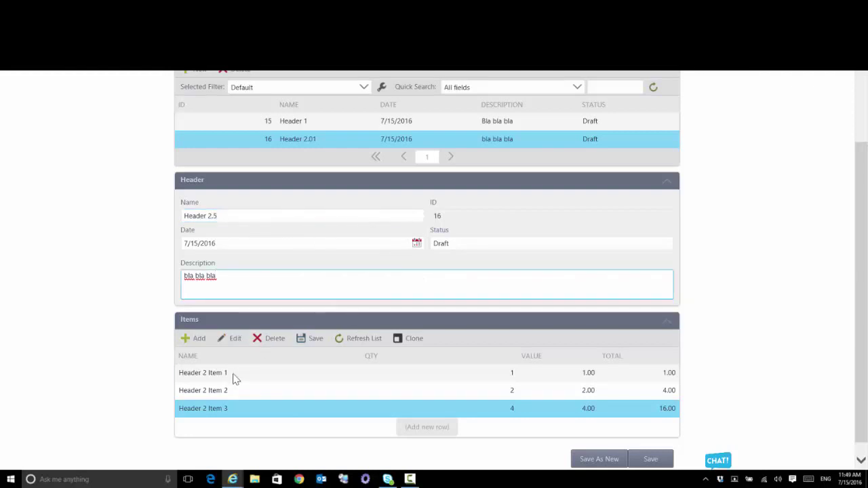
{"action": "left_click", "coordinate": [419, 434]}
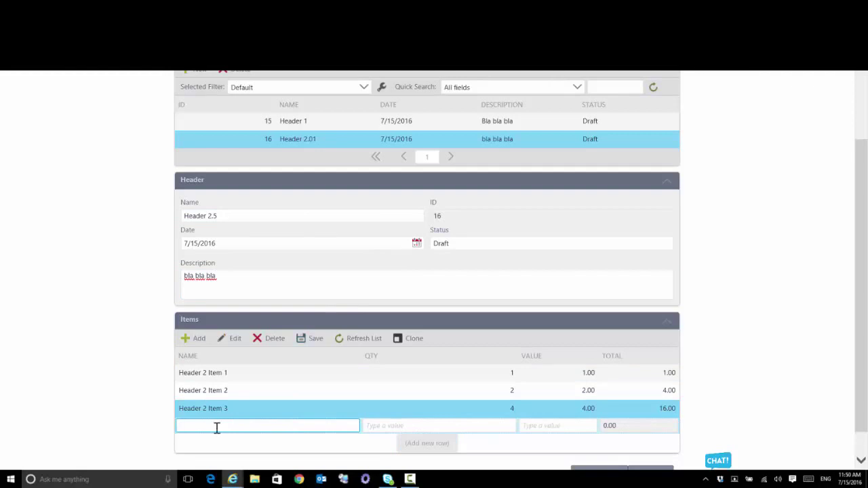
{"action": "type", "text": "Header 2.5 Item 4"}
{"action": "left_click", "coordinate": [385, 399]}
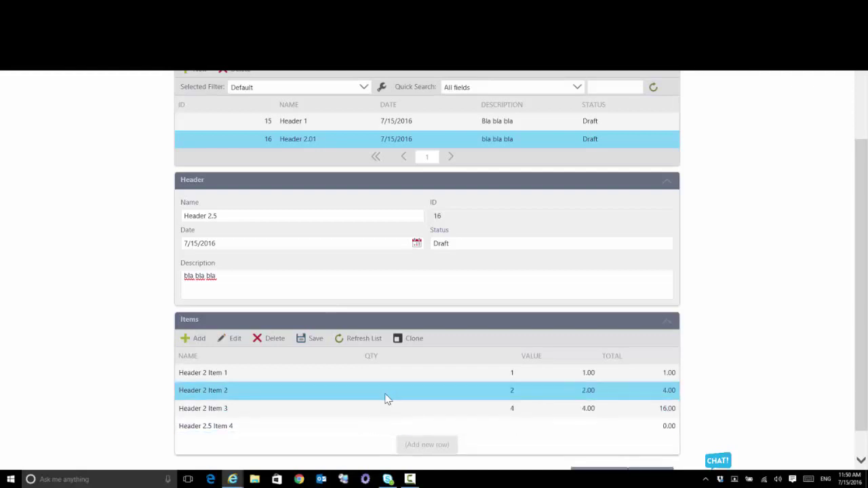
- Give item 4 quantity 77 and value 66.00
{"action": "scroll", "coordinate": [395, 397], "scroll_direction": "down", "scroll_amount": 1}
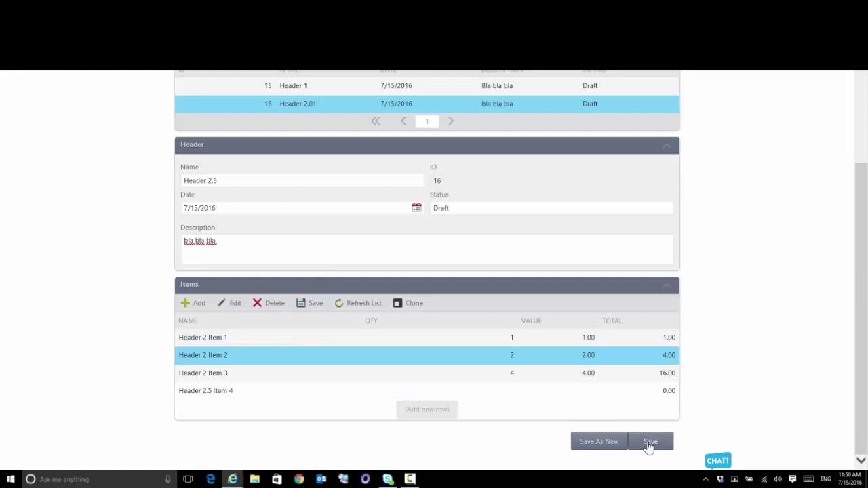
{"action": "left_click", "coordinate": [552, 377]}
{"action": "left_click", "coordinate": [554, 396]}
{"action": "left_click", "coordinate": [507, 393]}
{"action": "left_click", "coordinate": [507, 393]}
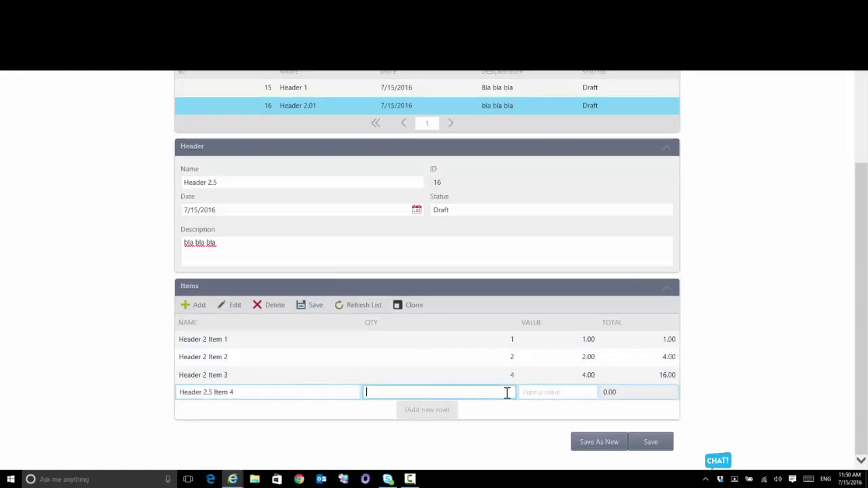
{"action": "type", "text": "77"}
{"action": "left_click", "coordinate": [527, 393]}
{"action": "type", "text": "66"}
{"action": "left_click", "coordinate": [571, 384]}
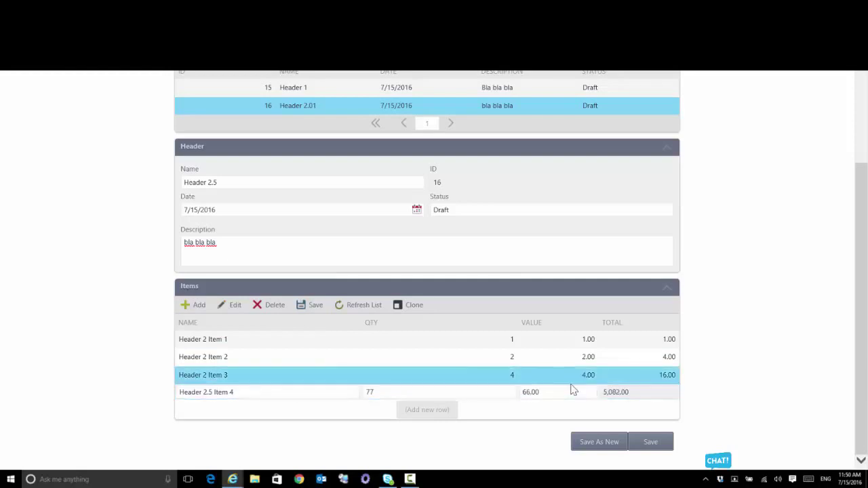
- Save Header 2.5 as new record 17, then compare its four items with Header 2.01's three
{"action": "left_click", "coordinate": [600, 447]}
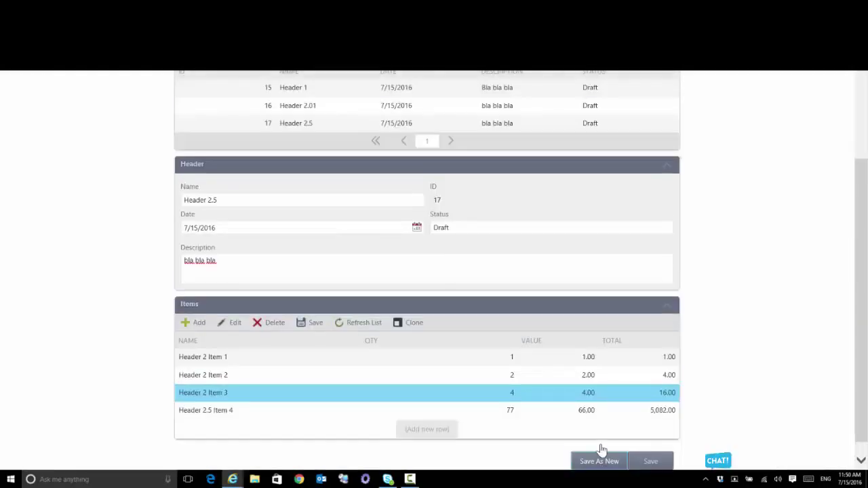
{"action": "left_click", "coordinate": [320, 128]}
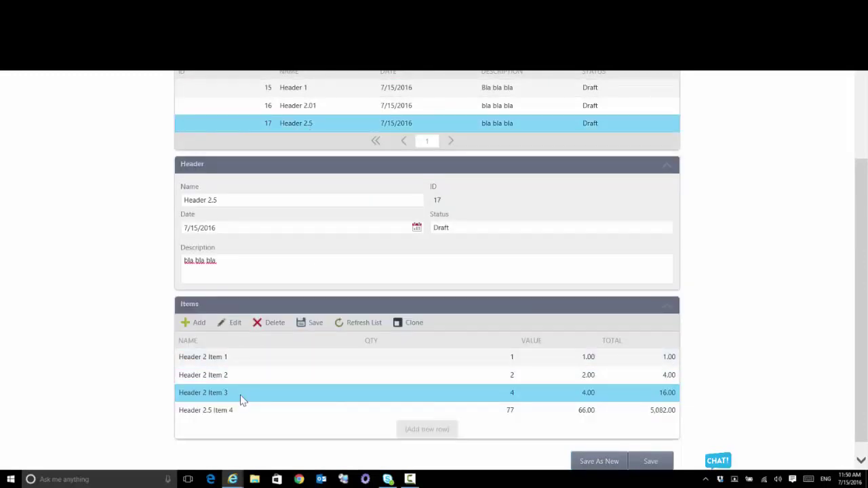
{"action": "left_click", "coordinate": [331, 107]}
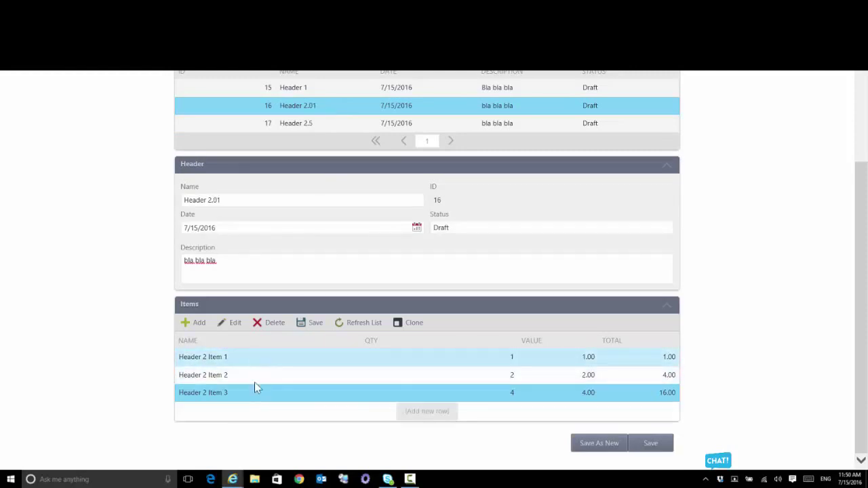
{"action": "left_click", "coordinate": [324, 127]}
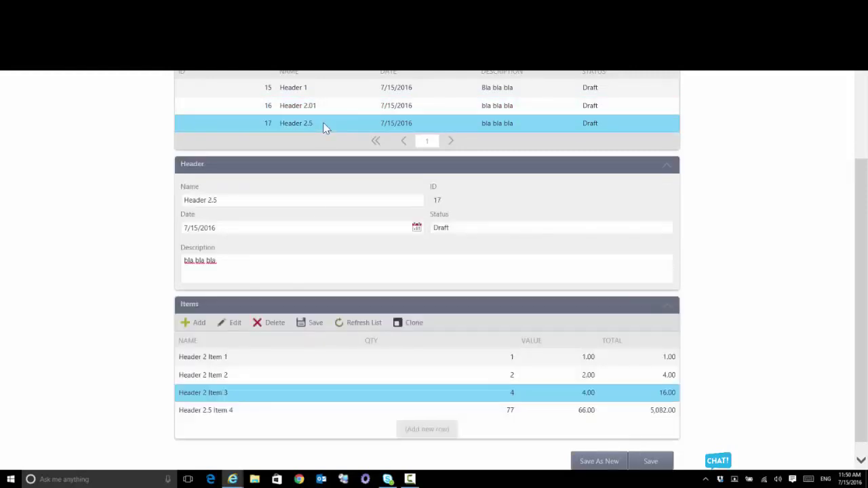